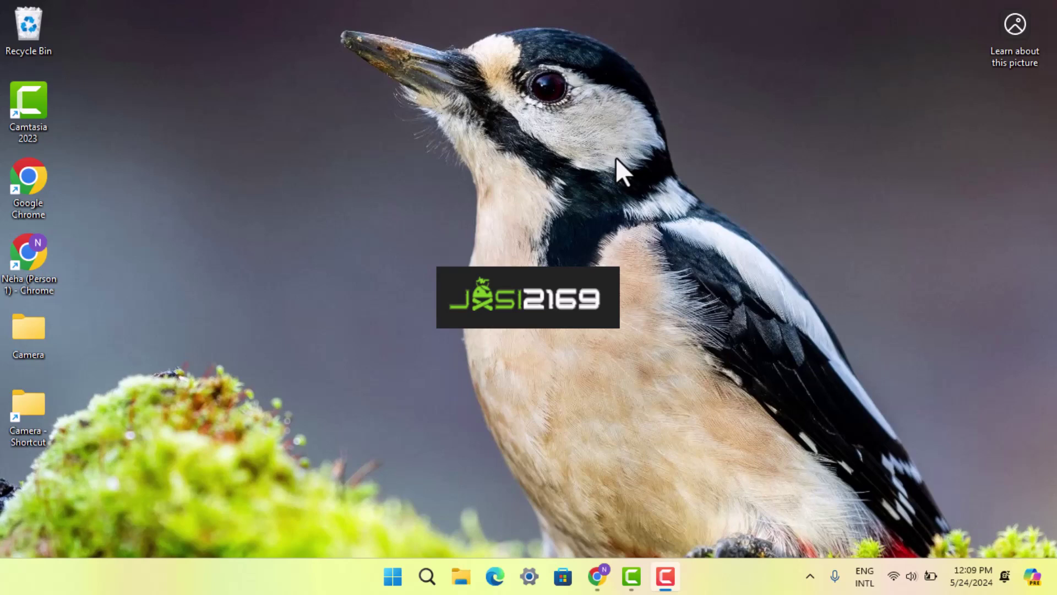
Launch Chrome and load the autocompleted store.steampowered.com address
click(609, 572)
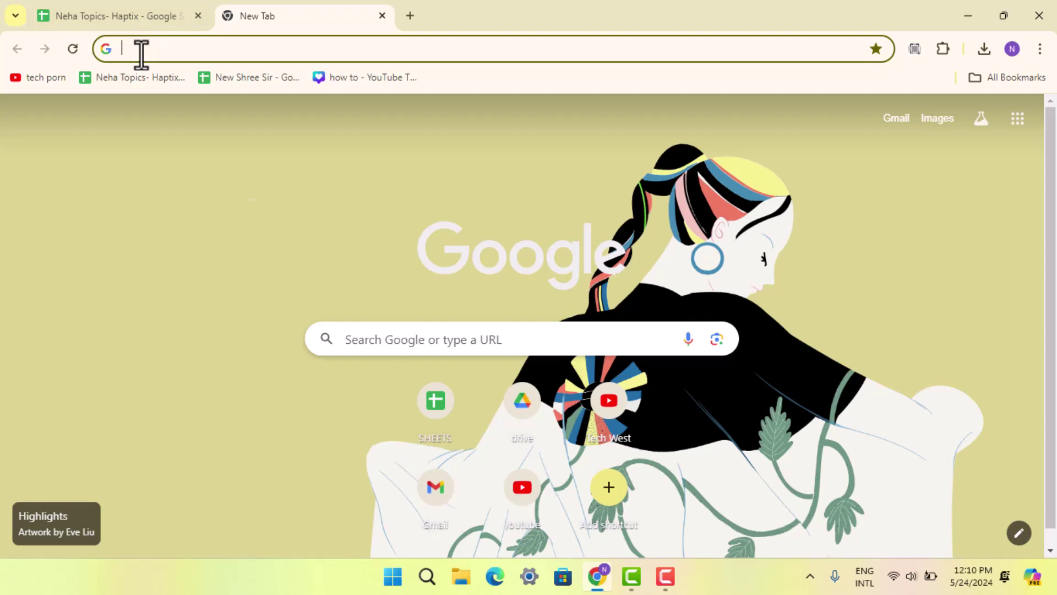
text(store.steampowered.com)
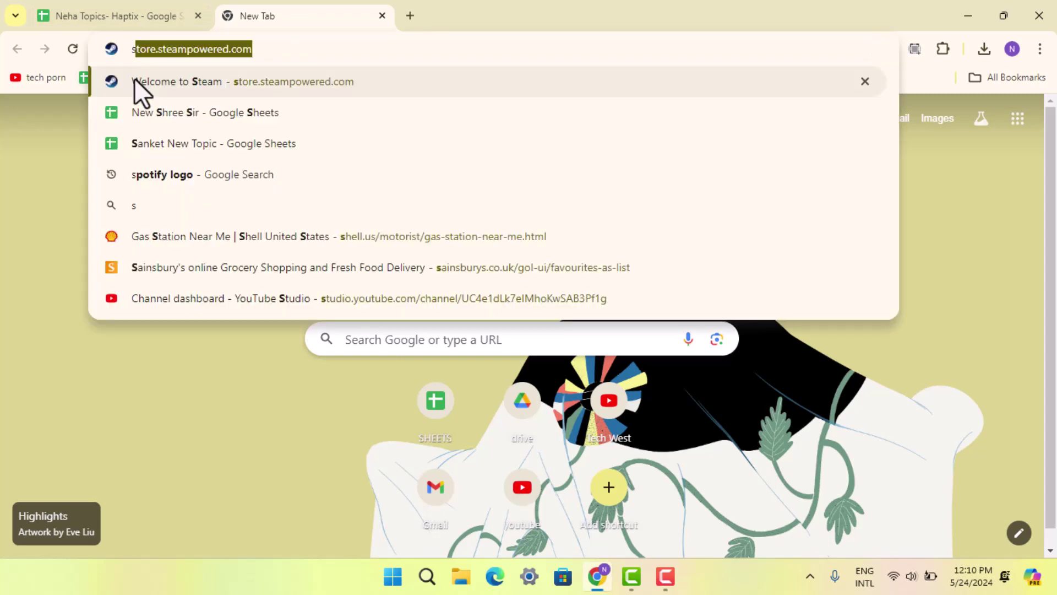
key(Return)
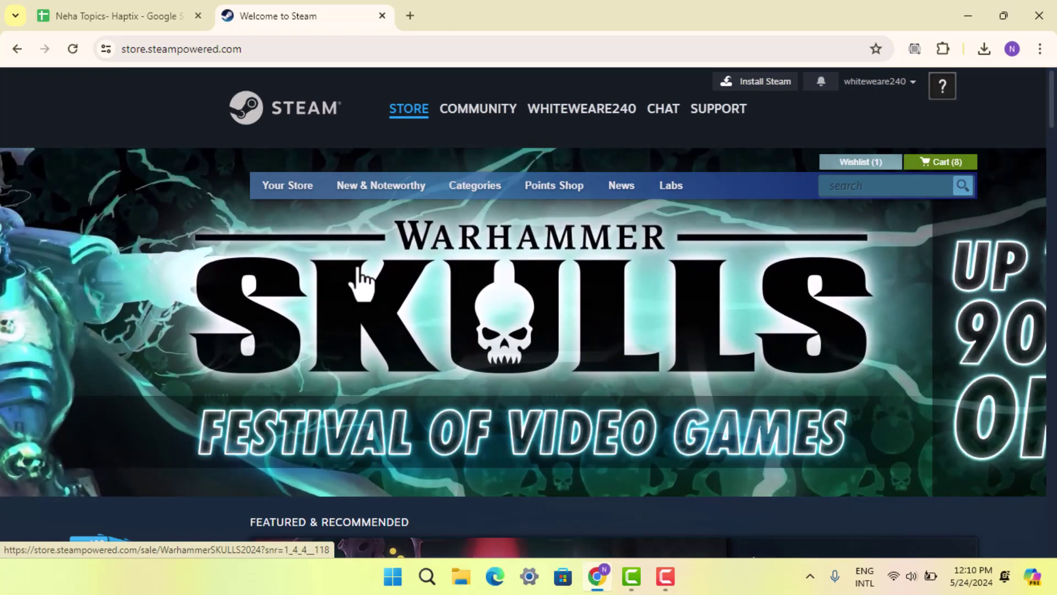
Go to the Install Steam page from the store header
click(759, 82)
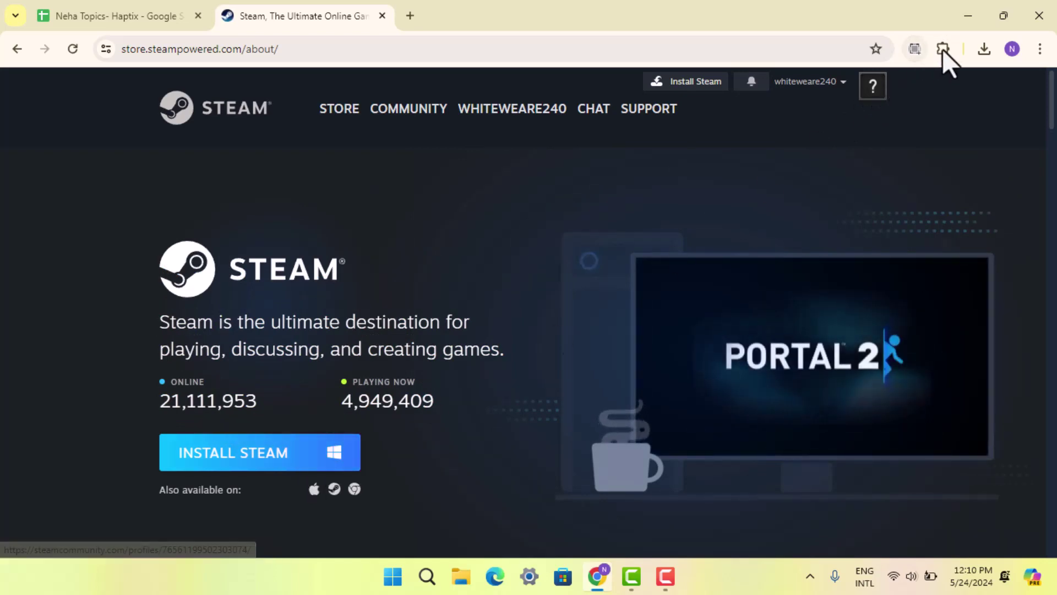
click(984, 49)
mouse_move(834, 121)
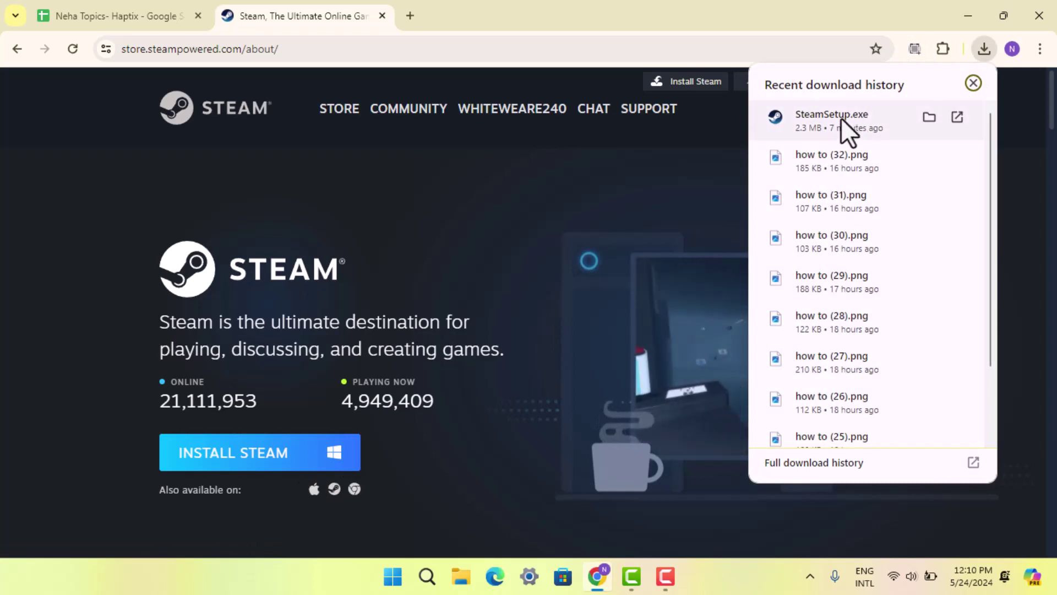
click(928, 118)
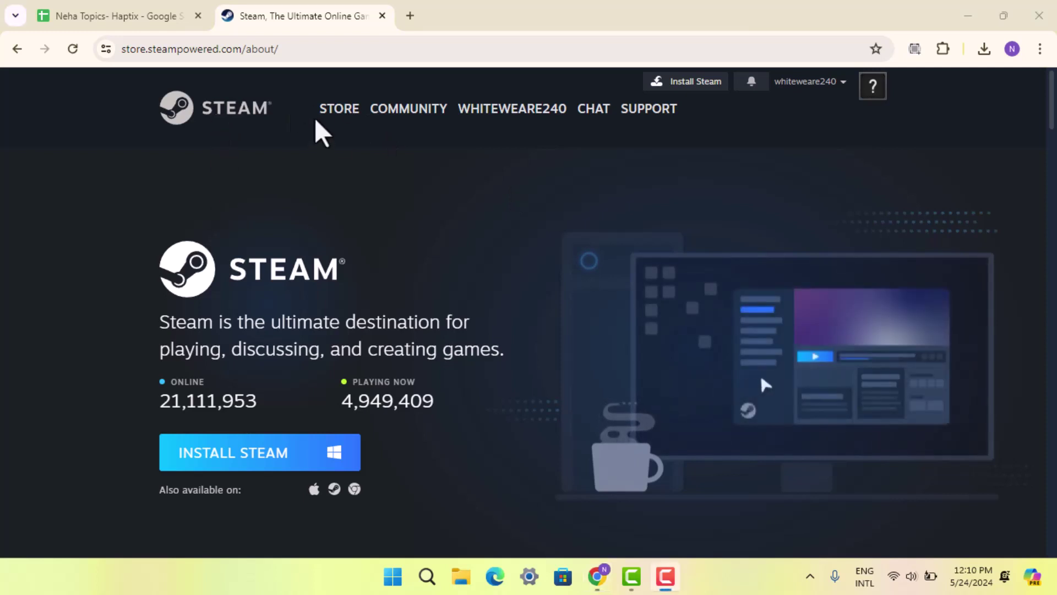
Return to the Steam store and search it for 'Mini Royal Beta'
click(347, 113)
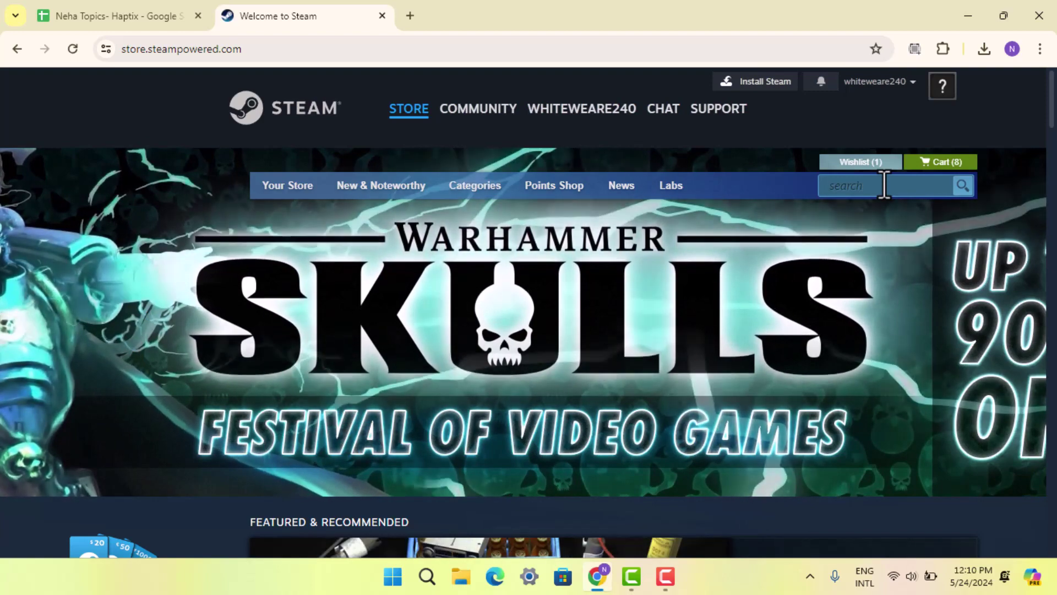
text(Mini Royal Beta)
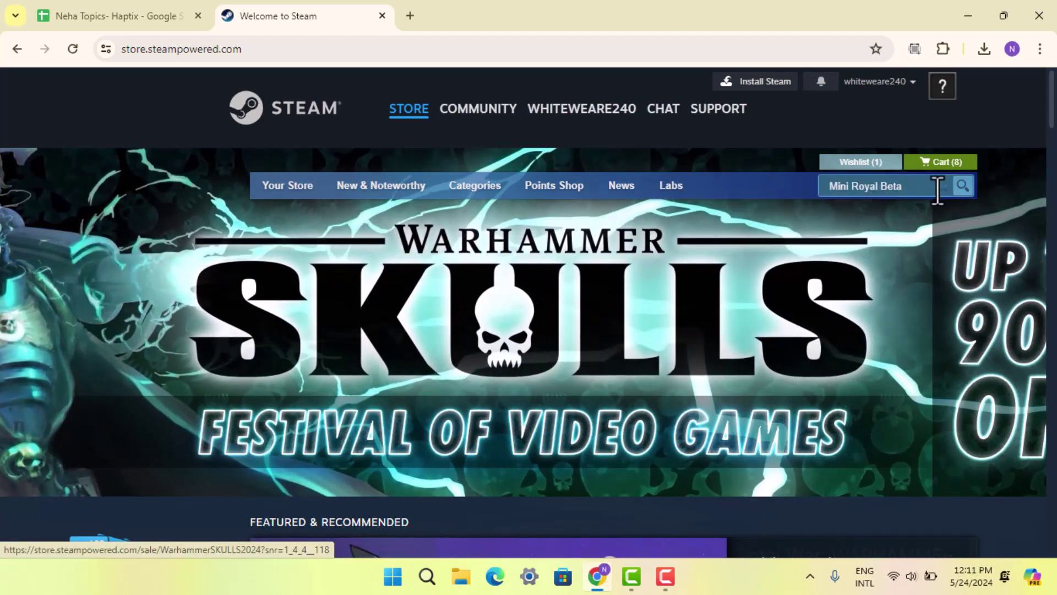
click(964, 190)
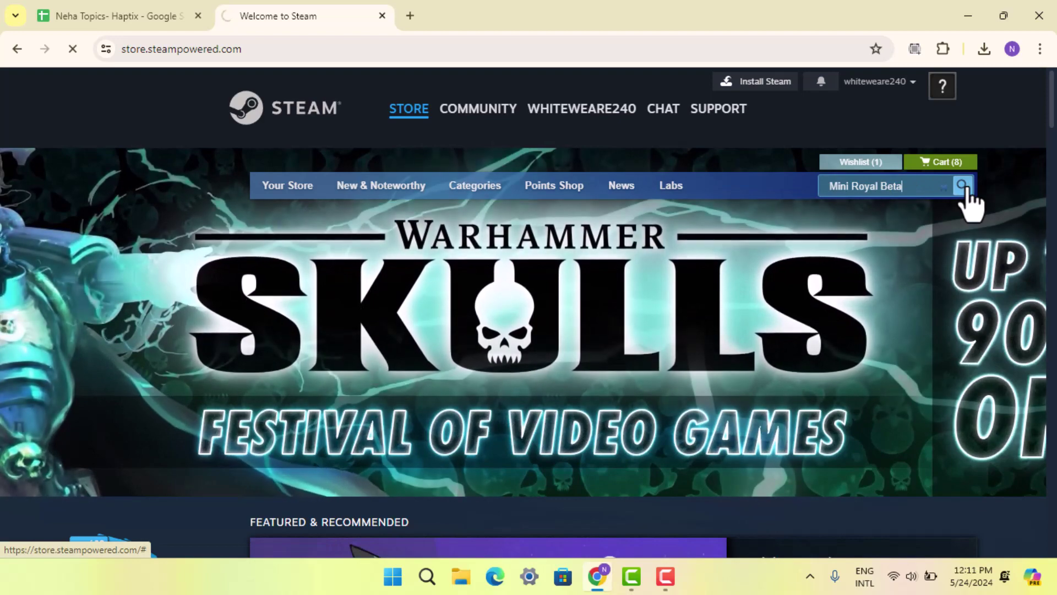